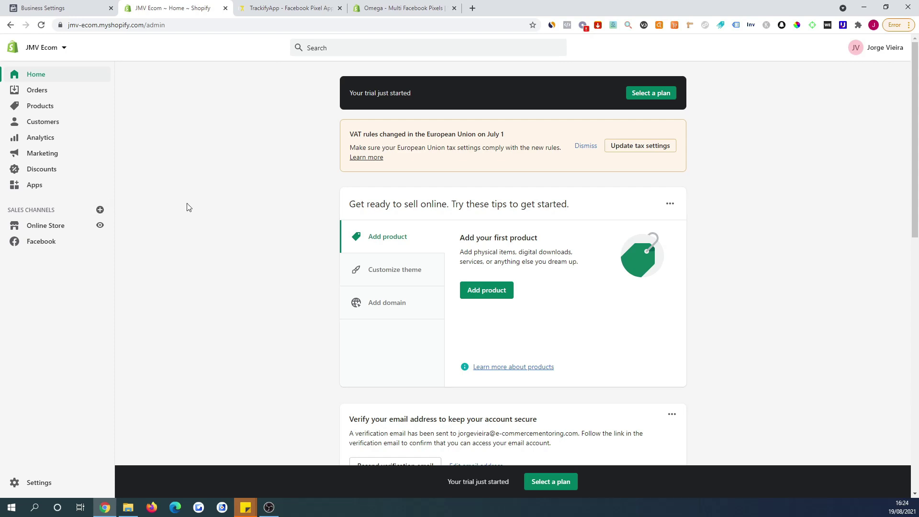
Look over the sales channel list without adding any, then open Facebook and approve Update sales channel.
click(100, 210)
scroll(412, 242, down, 5)
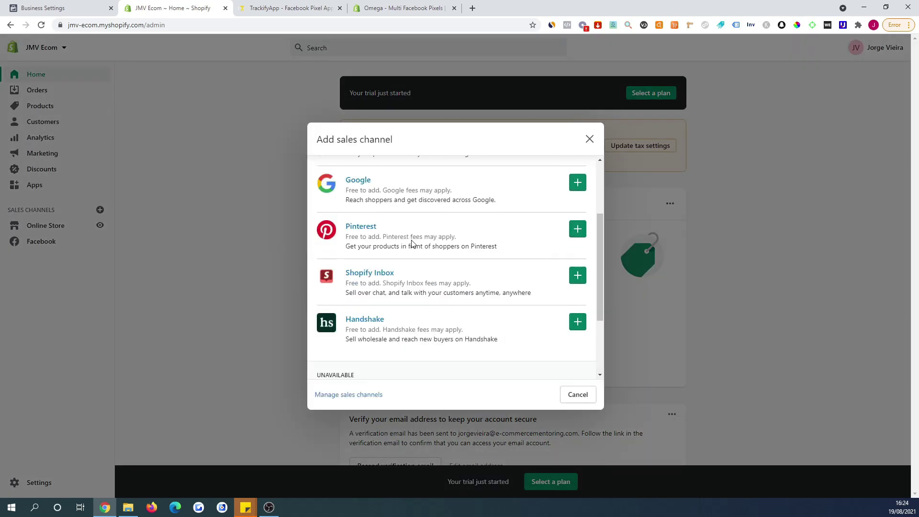
click(589, 140)
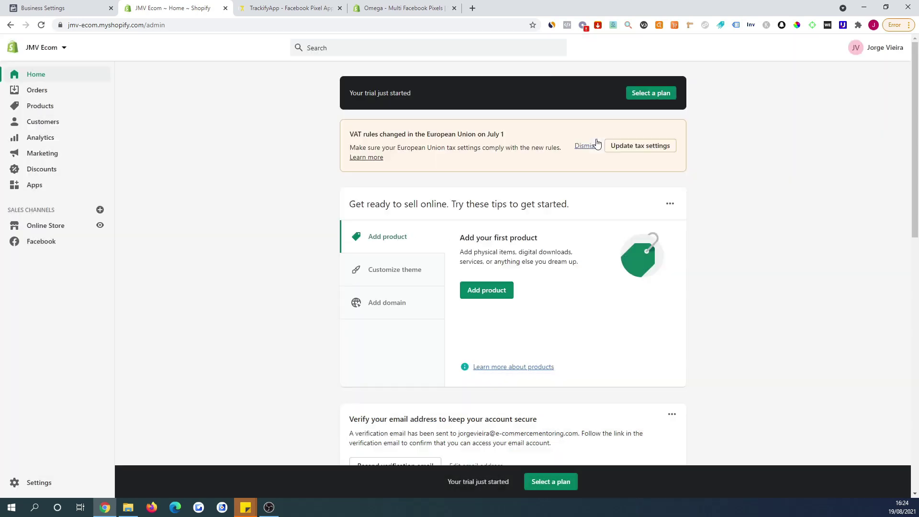
click(42, 245)
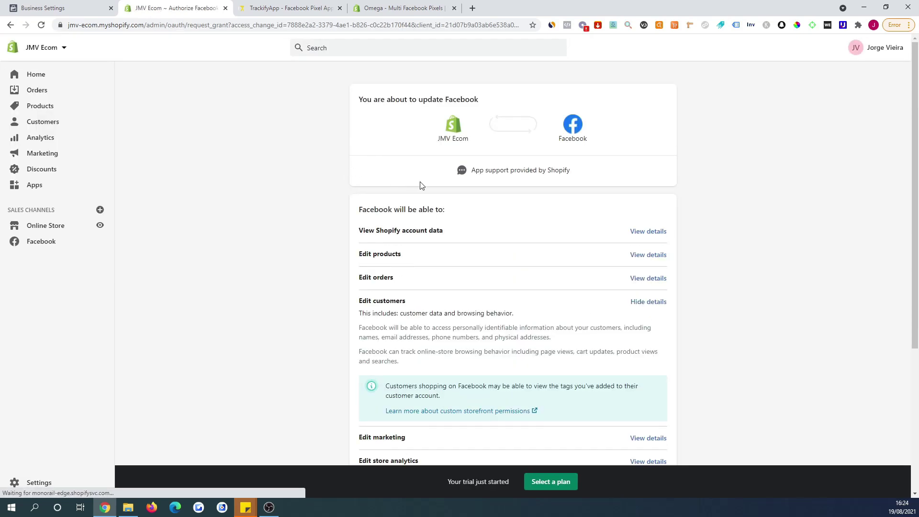
scroll(565, 234, down, 5)
click(655, 397)
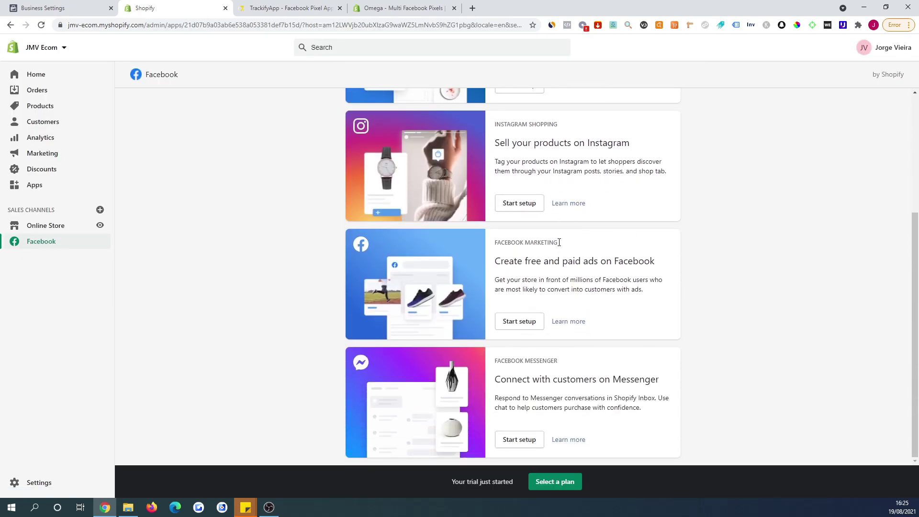
Start Facebook Marketing setup, connecting the Facebook account and the JMV Ecom Business Manager.
click(519, 328)
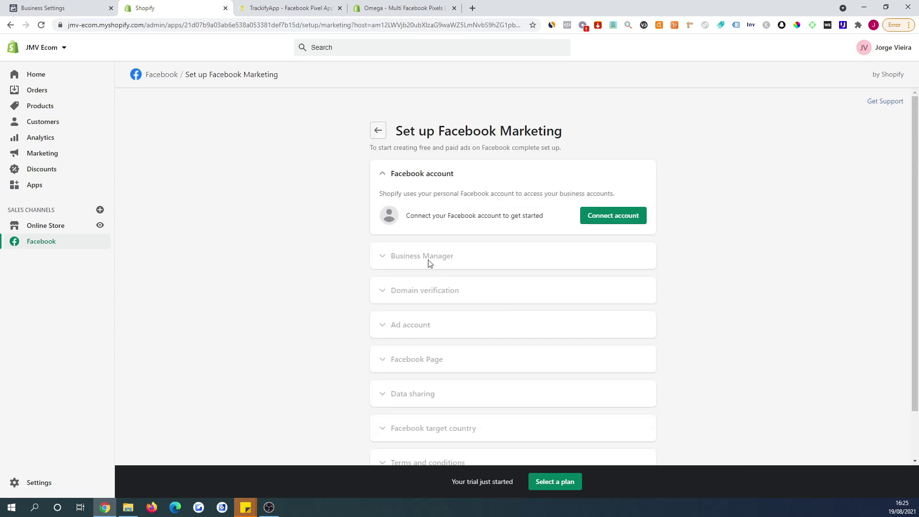
click(620, 214)
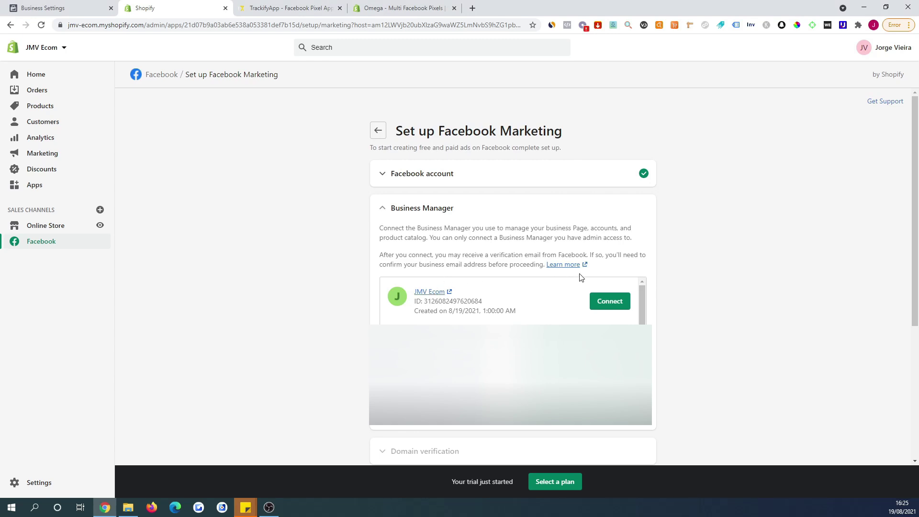
click(606, 302)
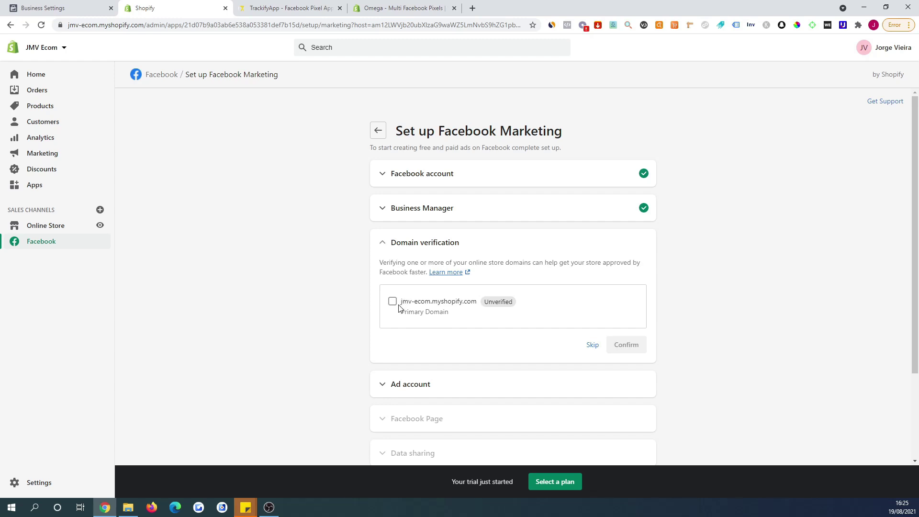
Select and confirm jmv-ecom.myshopify.com for domain verification, then scroll to the Ad account step.
click(398, 305)
click(626, 346)
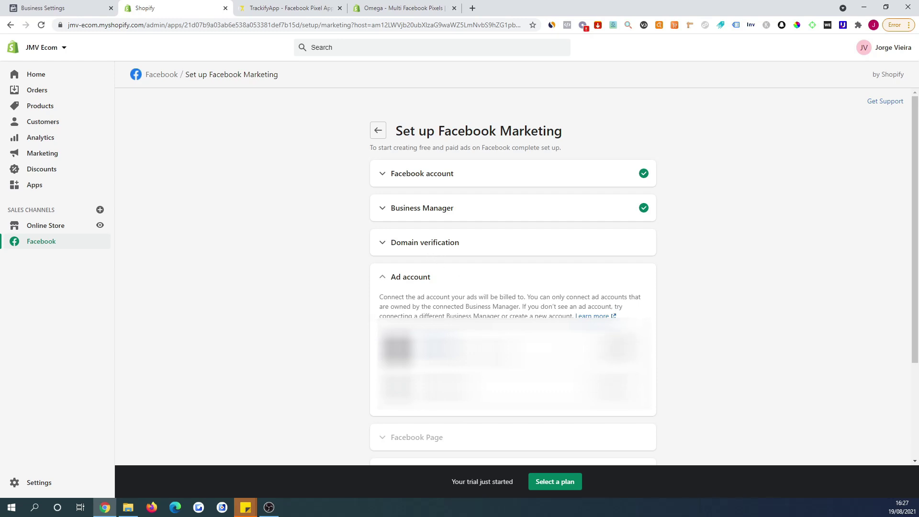
scroll(607, 349, down, 3)
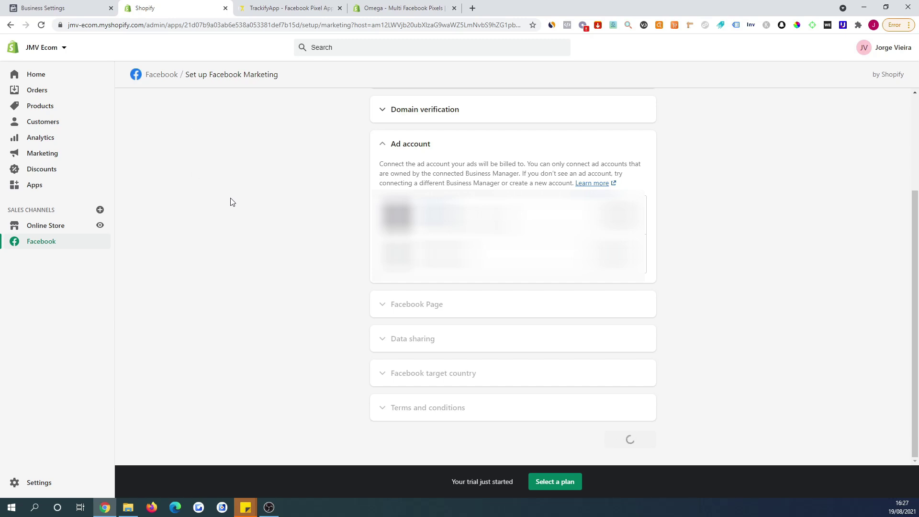
Reload Brand Safety Domains in Business Settings and verify jmv-ecom.myshopify.com.
click(50, 14)
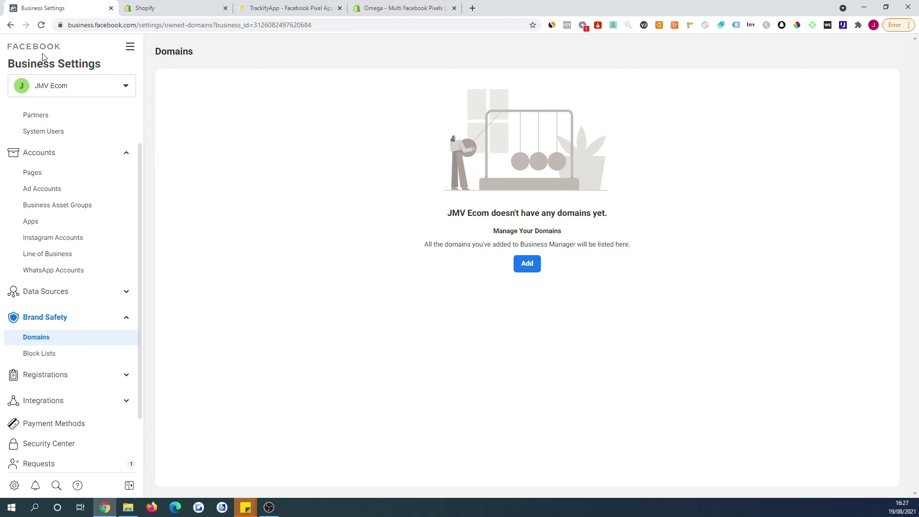
click(42, 24)
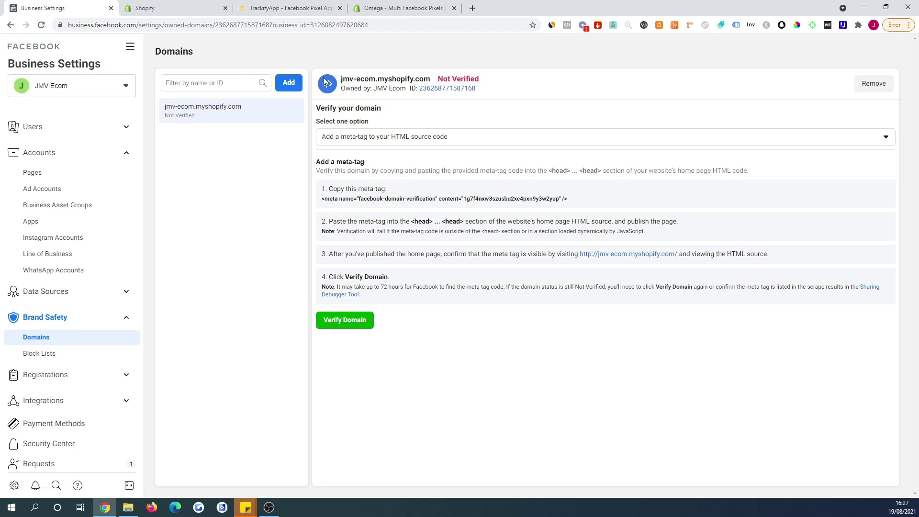
drag(431, 79, 338, 81)
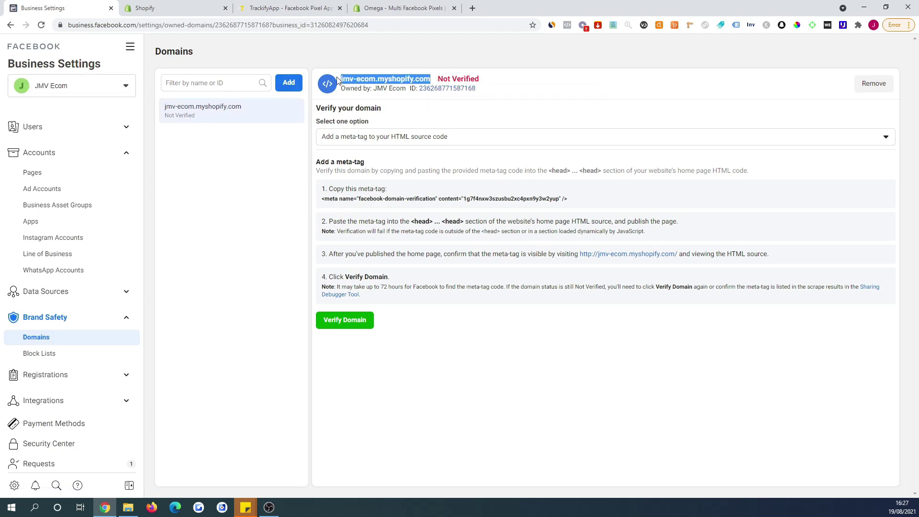
click(433, 328)
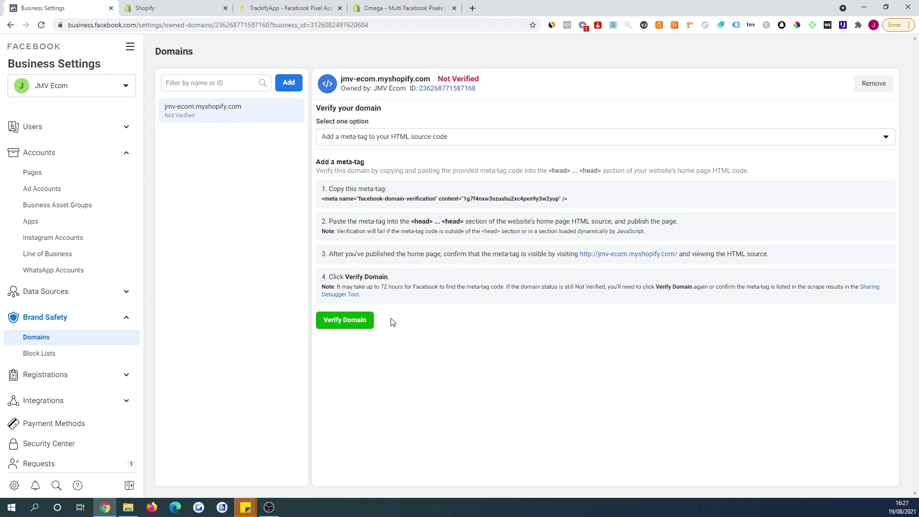
click(366, 320)
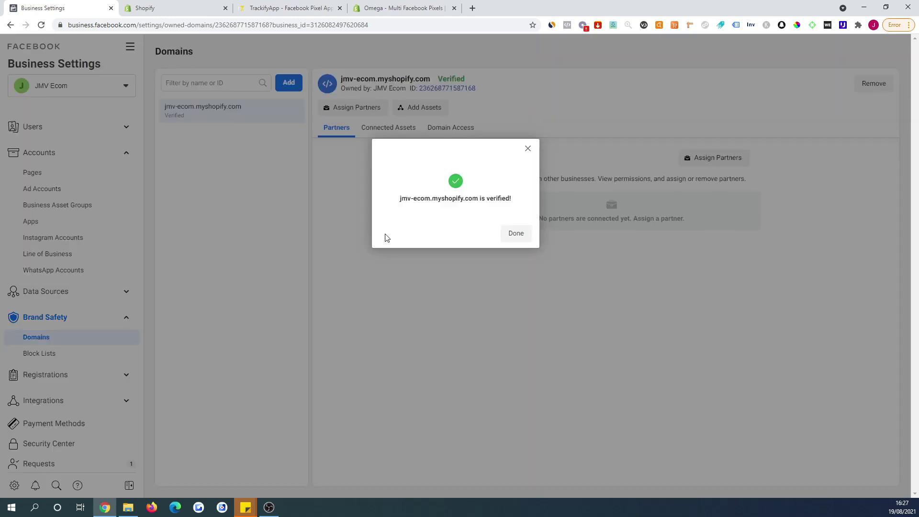
click(514, 234)
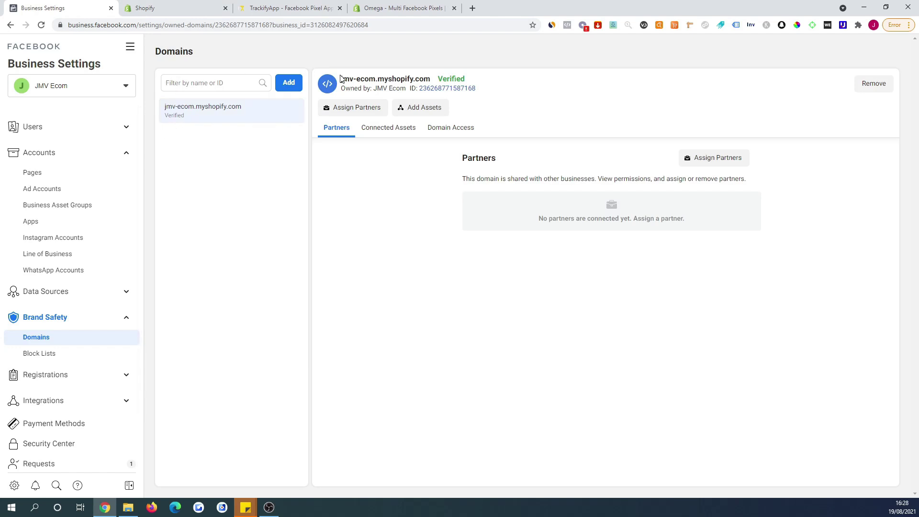
From Online Store > Themes, choose Edit code in the Debut theme's Actions menu.
click(190, 14)
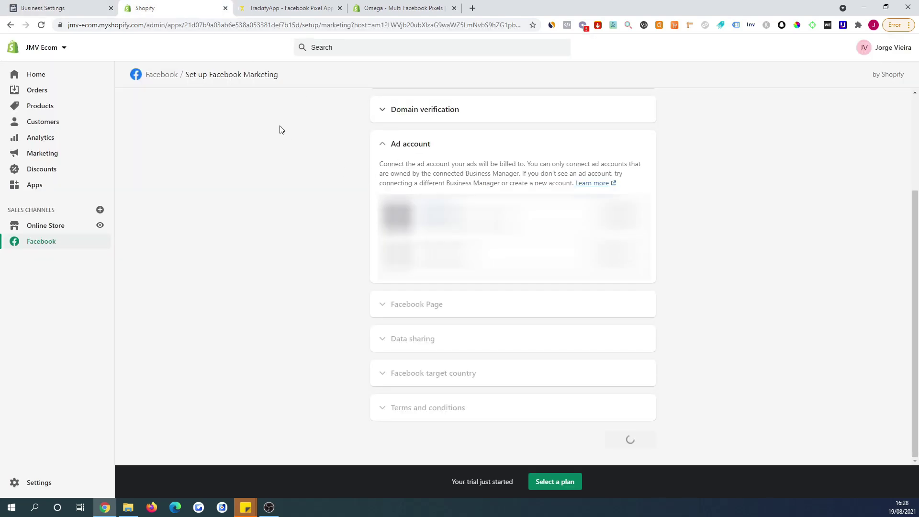
click(60, 8)
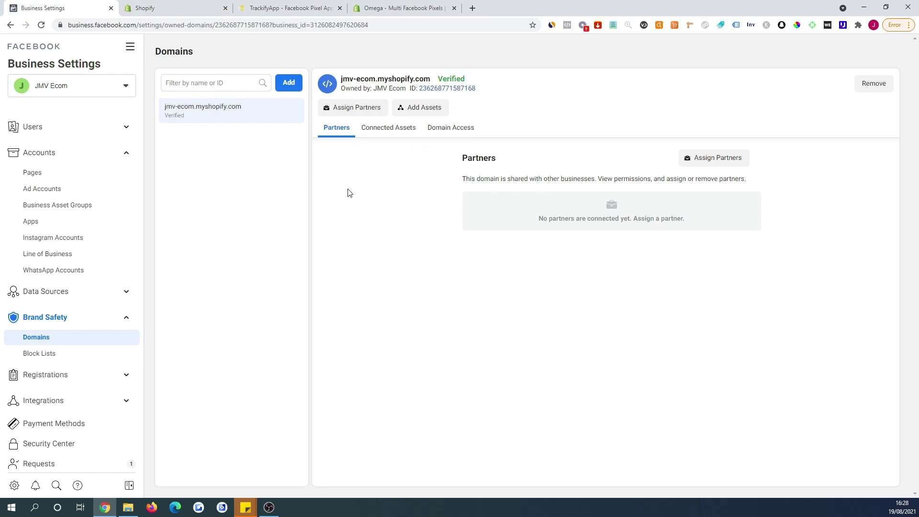
click(198, 12)
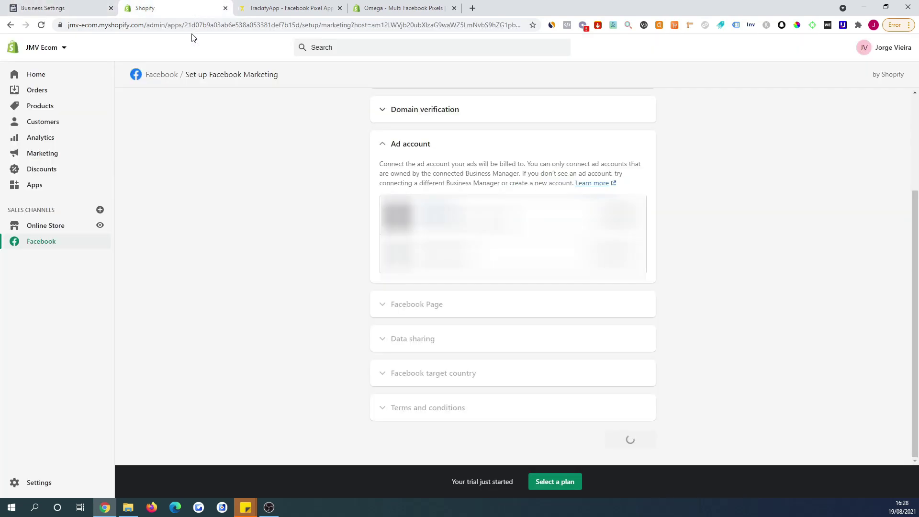
click(56, 225)
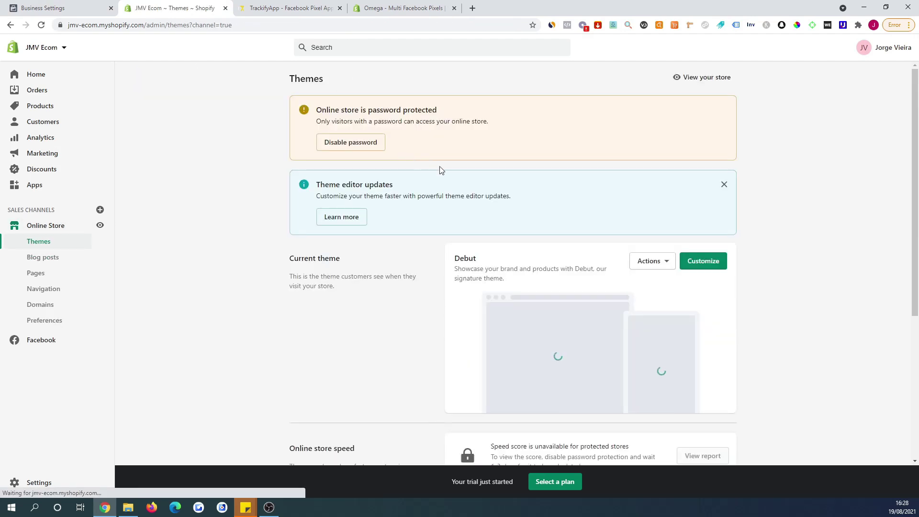
click(637, 260)
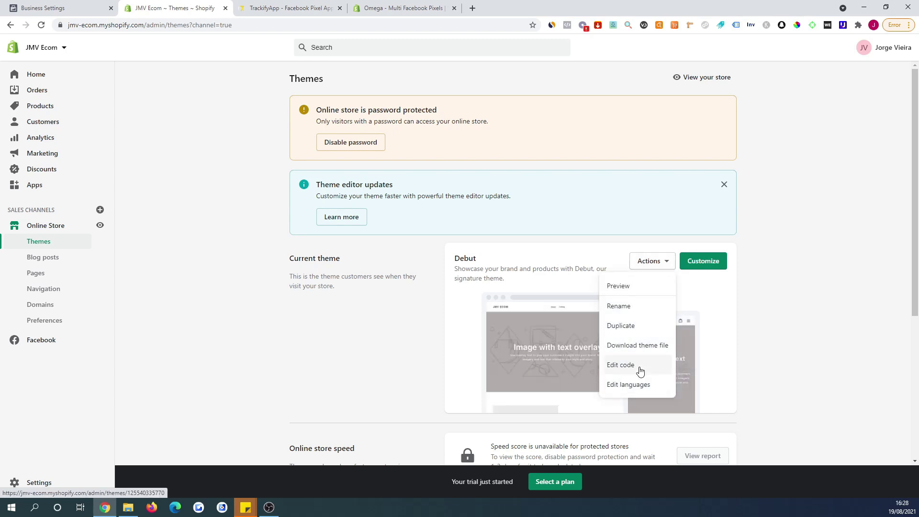
click(639, 372)
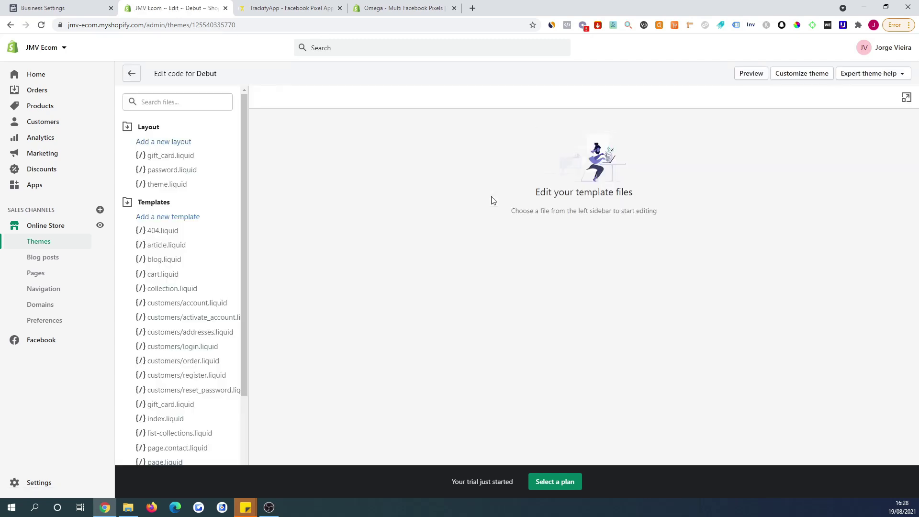
Add a blank line after <head> in Debut's theme.liquid, then return to the Facebook Business Settings tab.
click(168, 187)
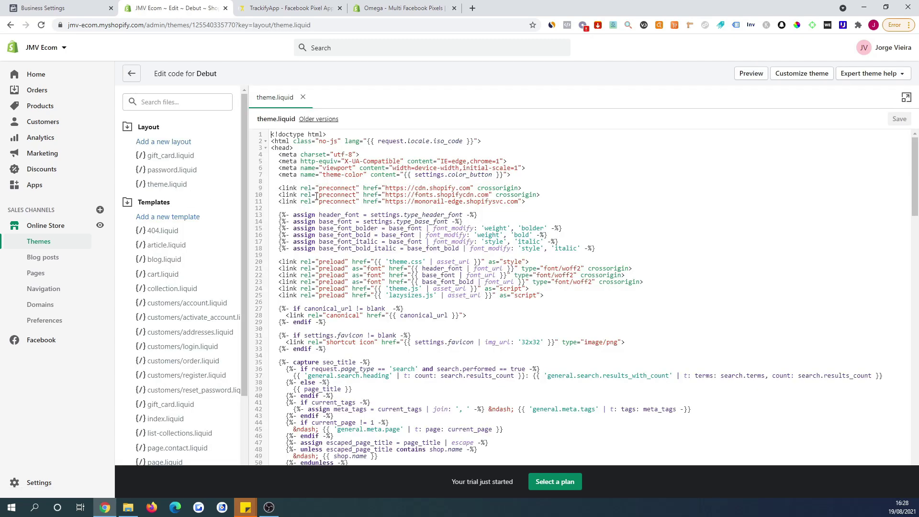
click(294, 148)
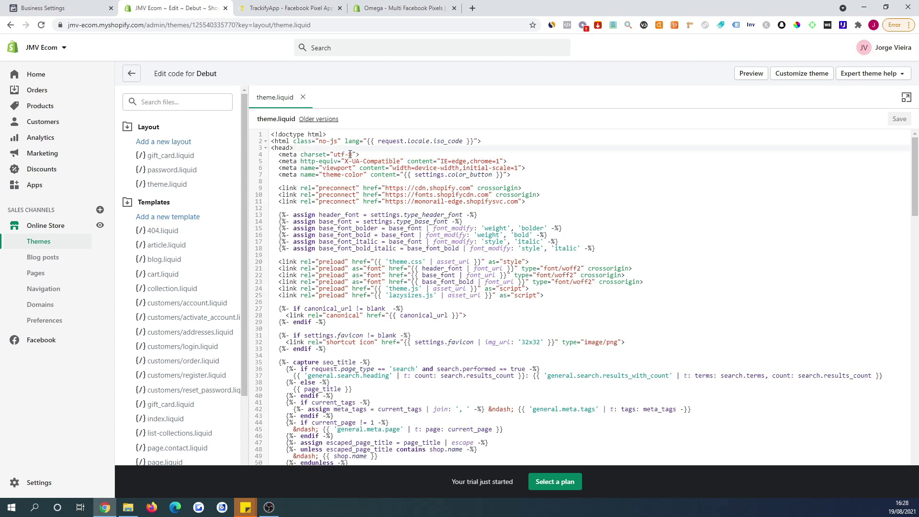
key(Return)
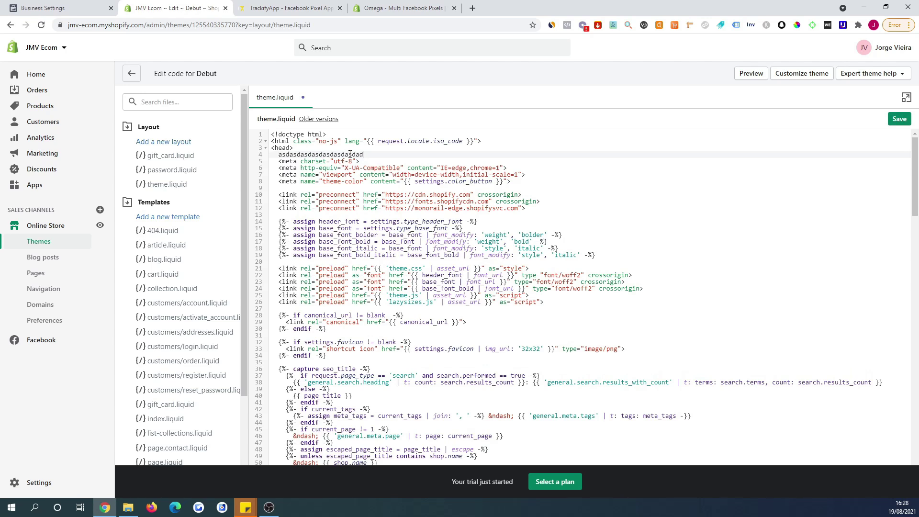
drag(374, 153, 264, 161)
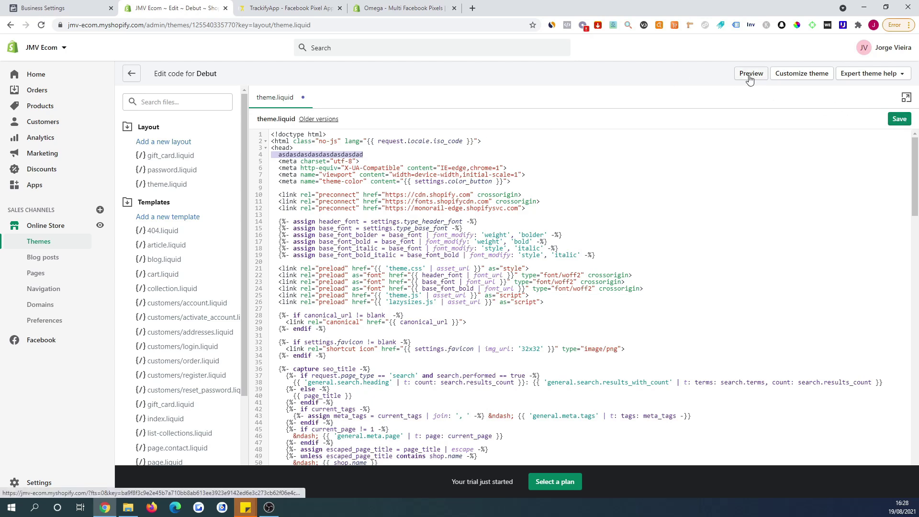
key(BackSpace)
click(48, 8)
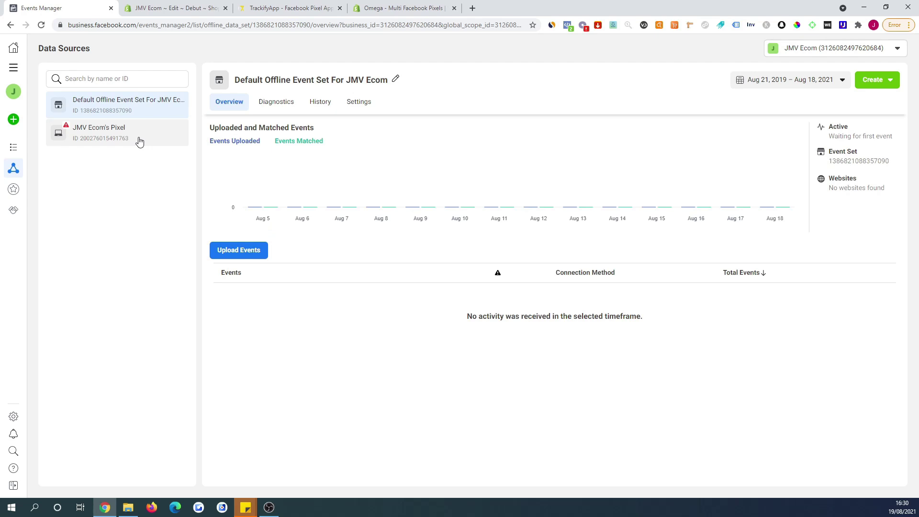
click(140, 141)
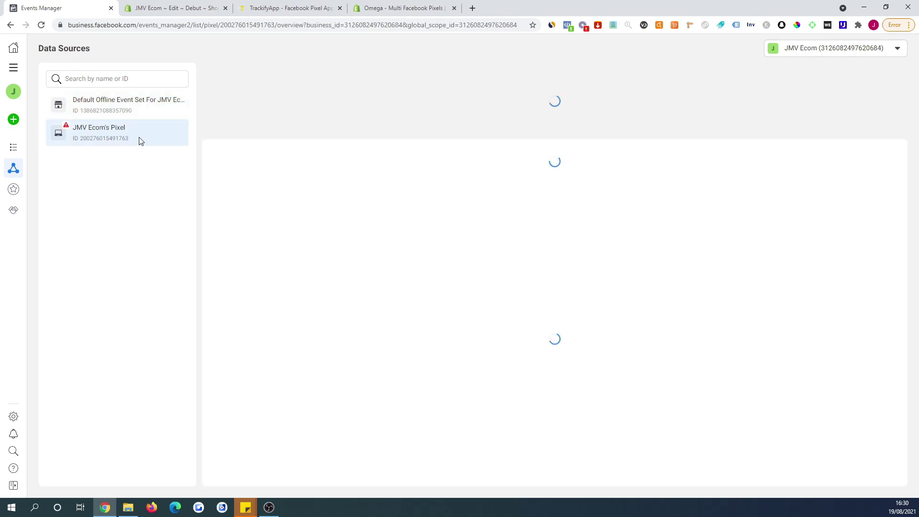
click(400, 107)
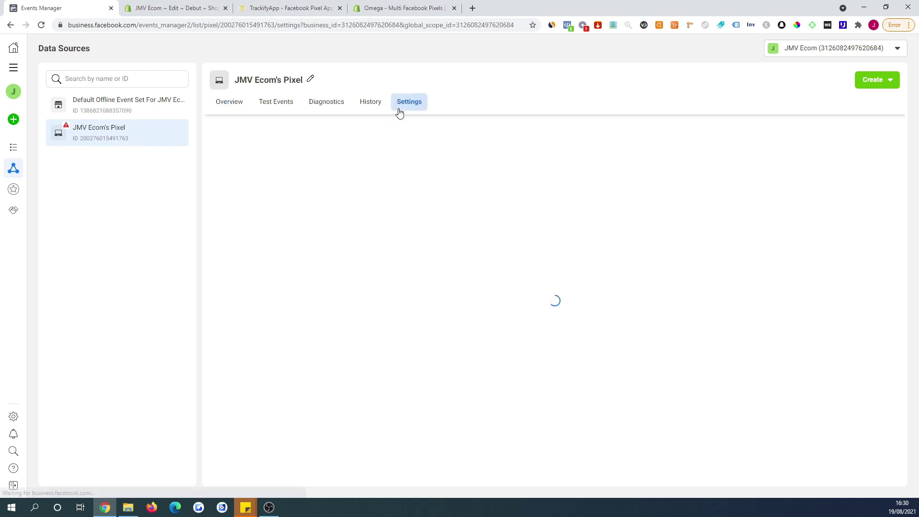
scroll(392, 171, down, 9)
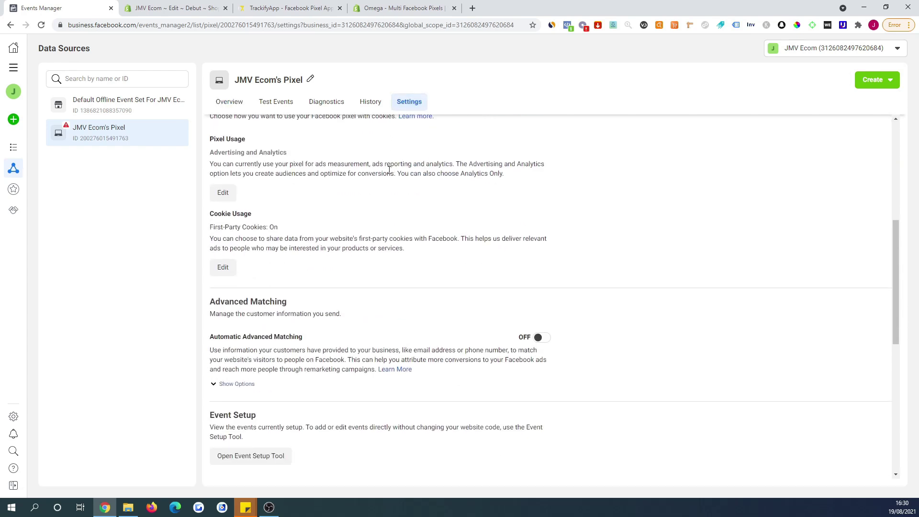
scroll(376, 187, down, 3)
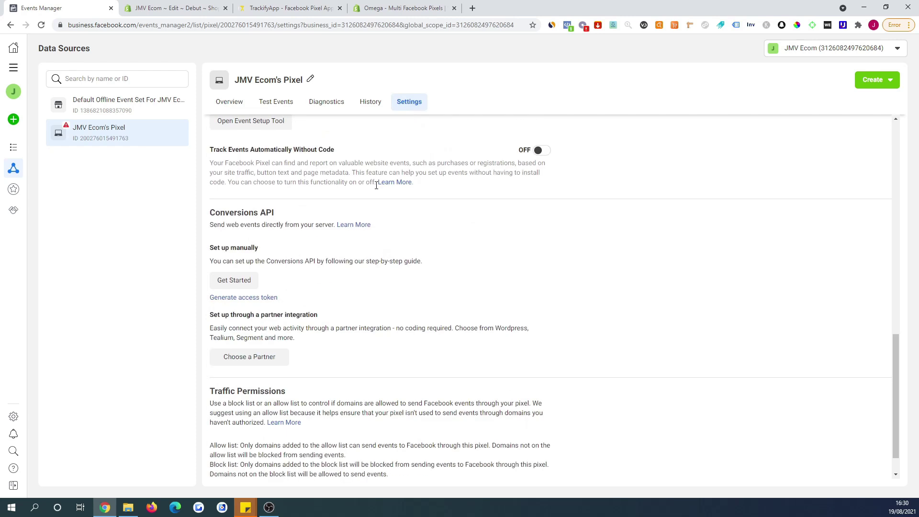
click(267, 360)
Pick Shopify as partner, mark its setup completed, reach pixel verification, then close the dialog.
click(331, 218)
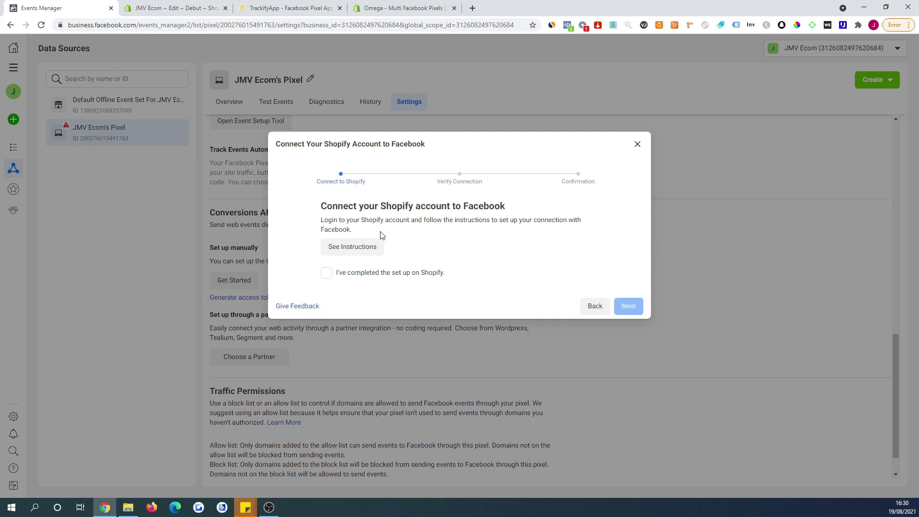
click(326, 273)
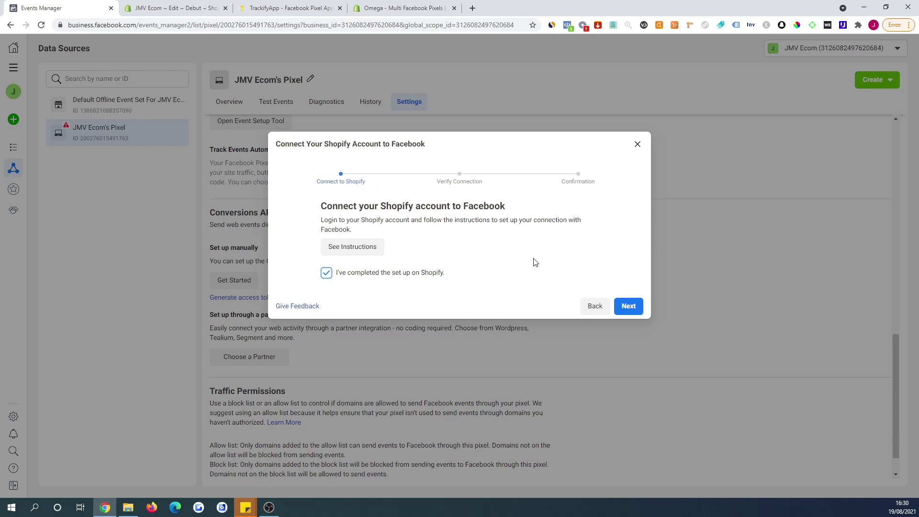
click(625, 306)
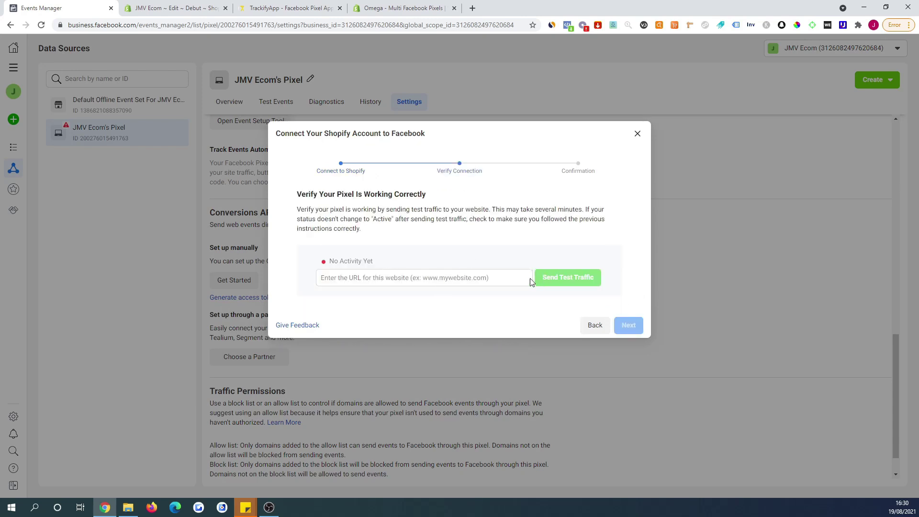
click(364, 276)
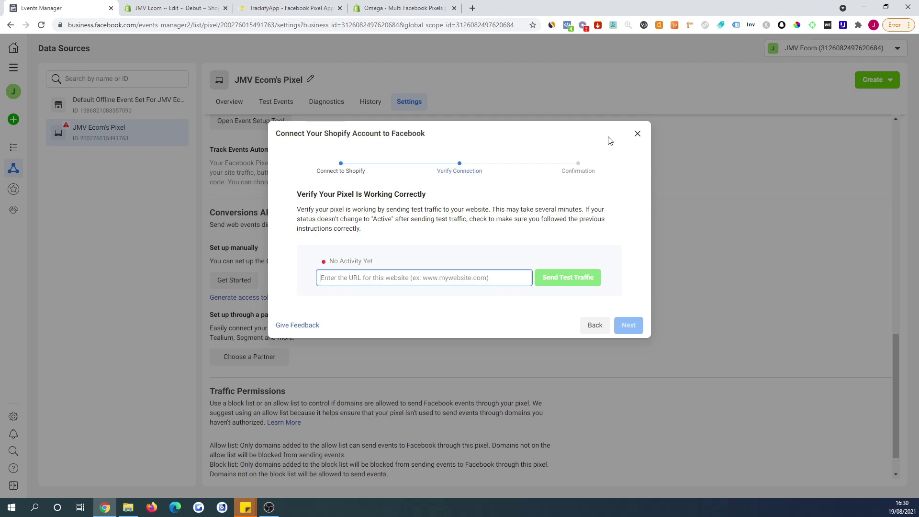
click(638, 136)
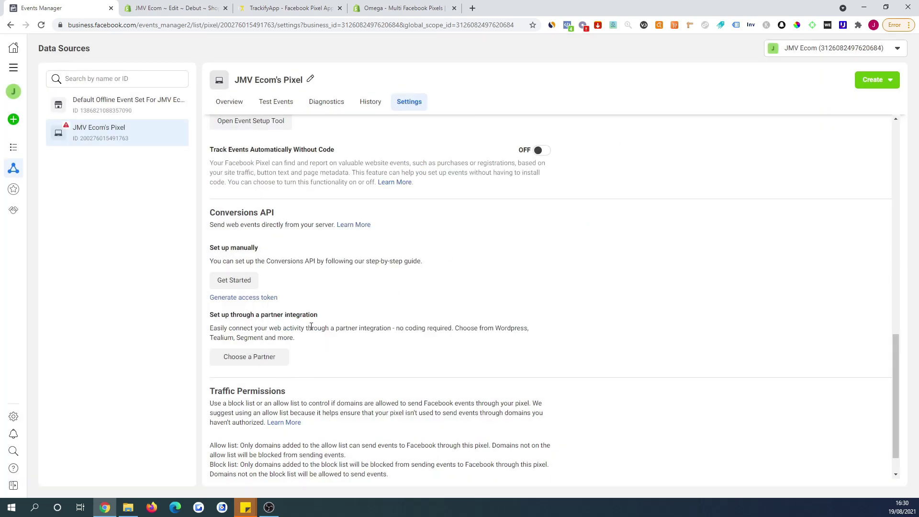
Show the verified domain's six events, Purchase highest to Search lowest, dismissing the edit warning unchanged.
click(236, 102)
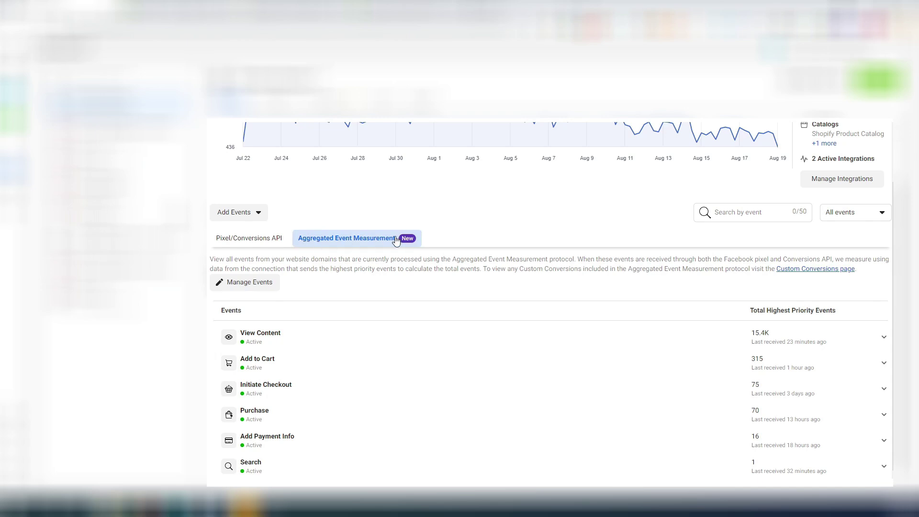
click(253, 285)
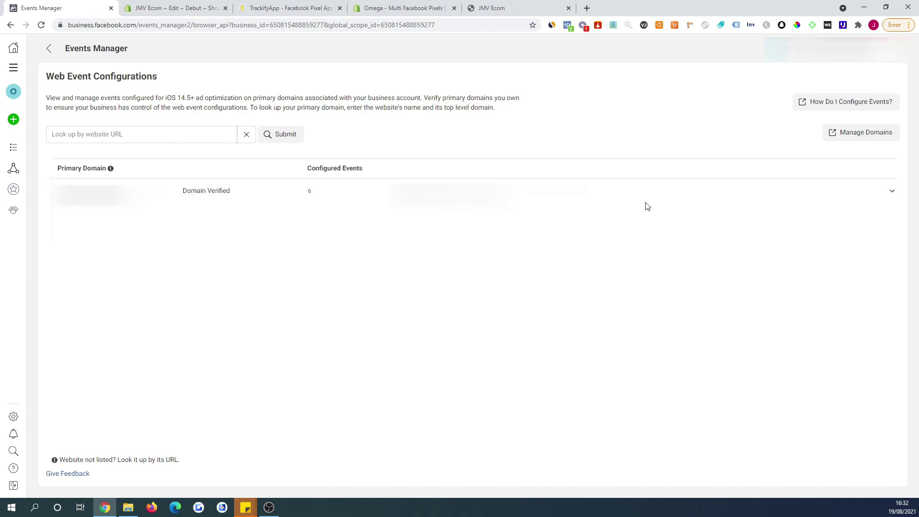
click(892, 192)
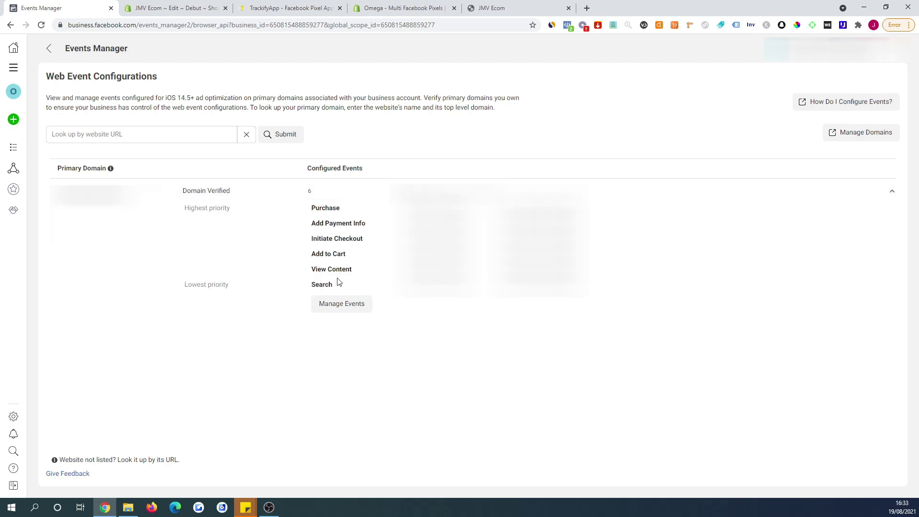
click(347, 312)
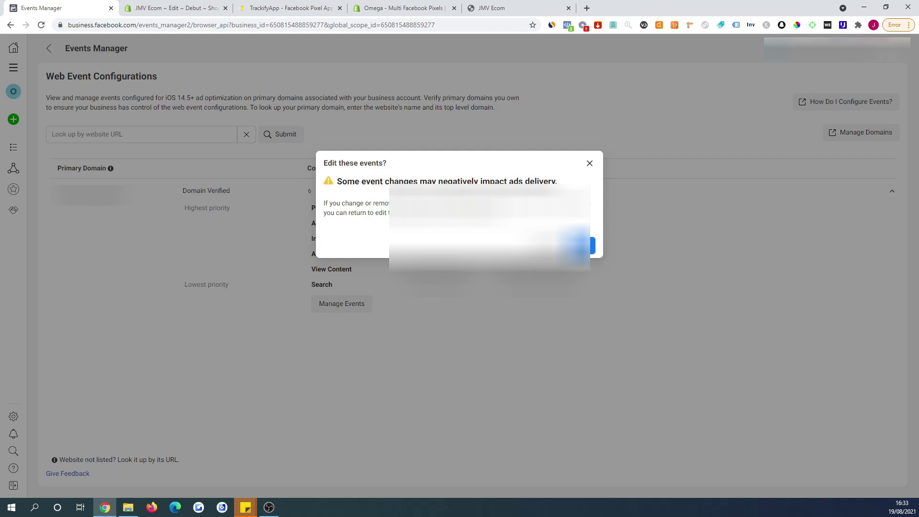
click(545, 246)
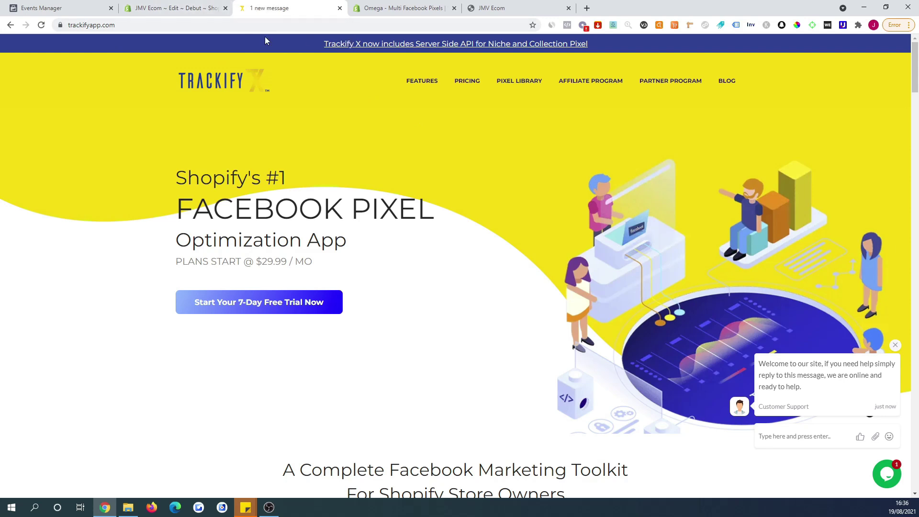
Delete the Facebook app from Shopify's Apps list after acknowledging the risks, then go back to Trackify.
click(201, 12)
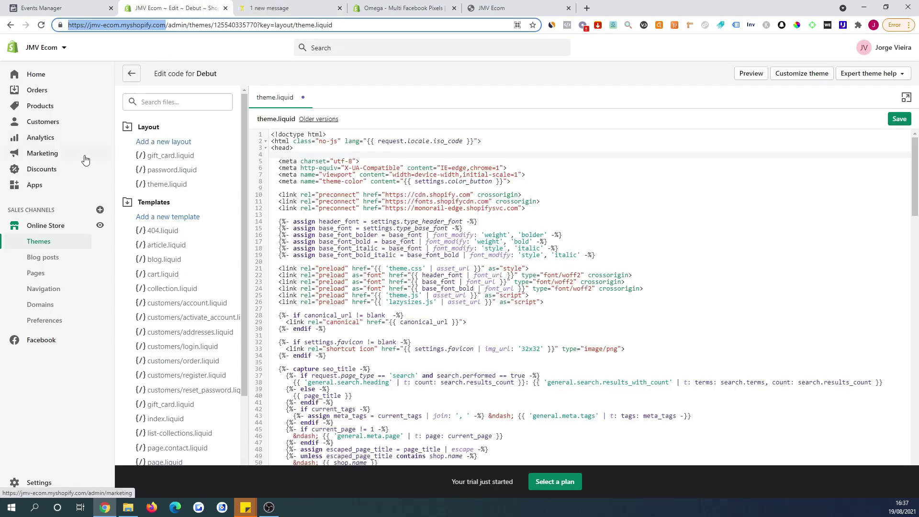
click(46, 340)
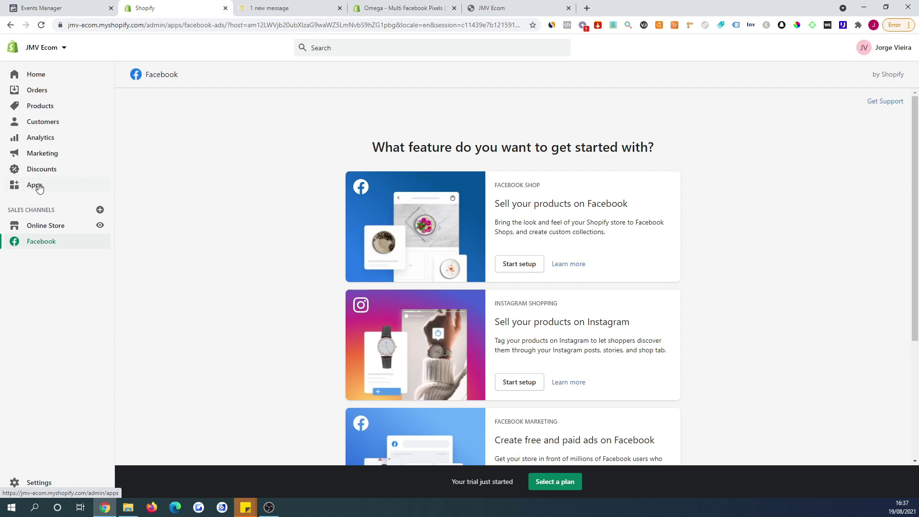
click(39, 188)
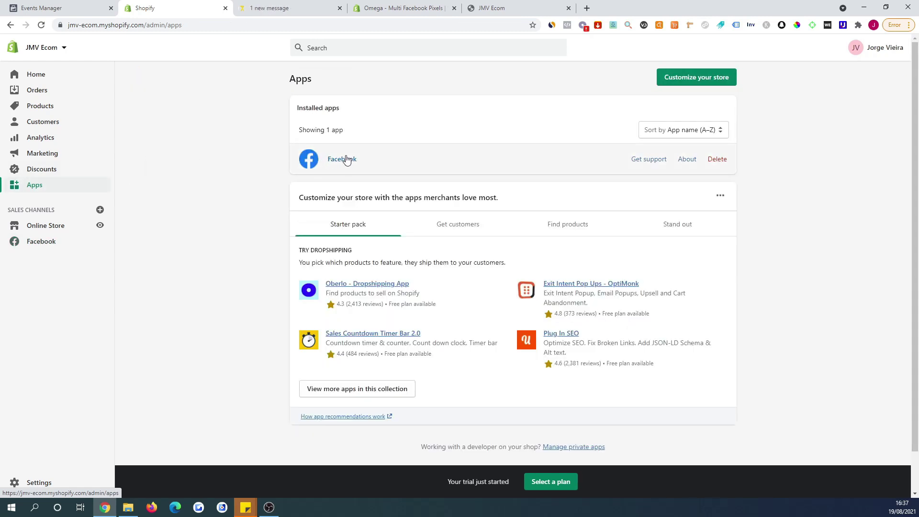
click(716, 160)
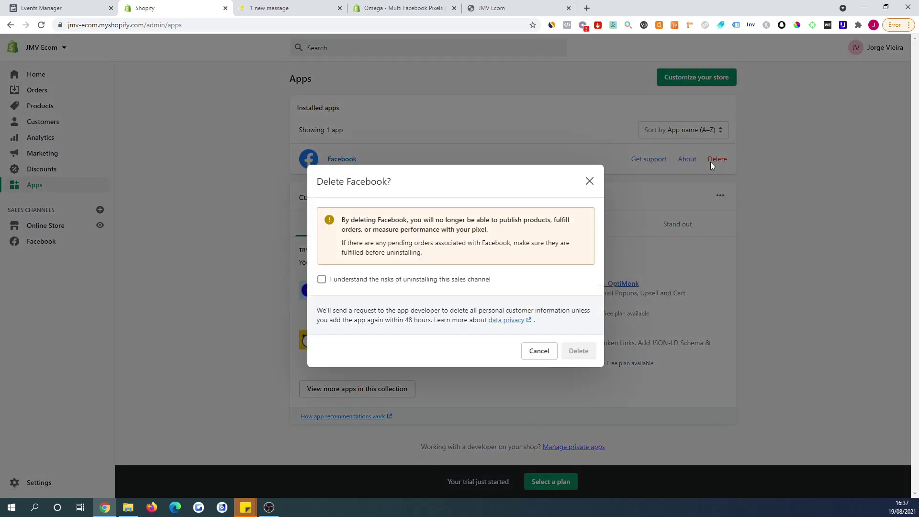
click(410, 280)
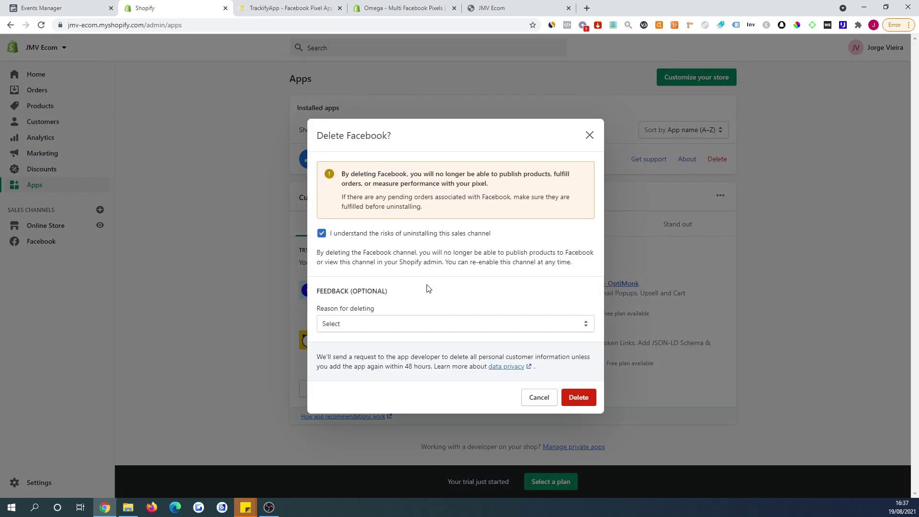
click(573, 396)
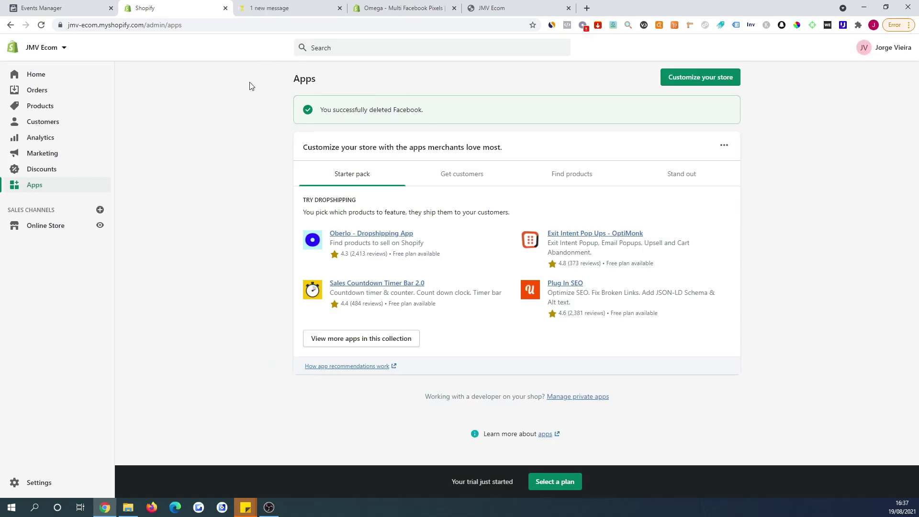
click(274, 8)
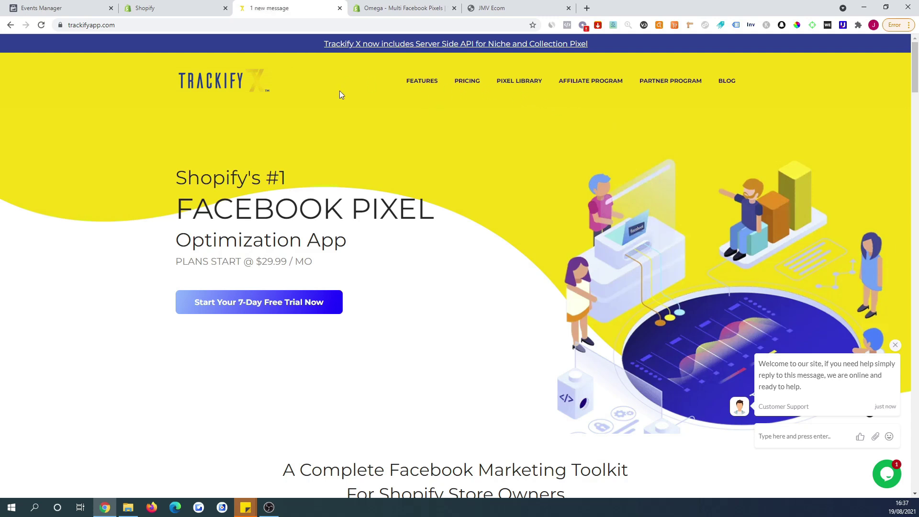
Bring up the Omega - Multi Facebook Pixels App Store listing and highlight its app title.
click(406, 11)
drag(200, 130, 376, 131)
click(410, 120)
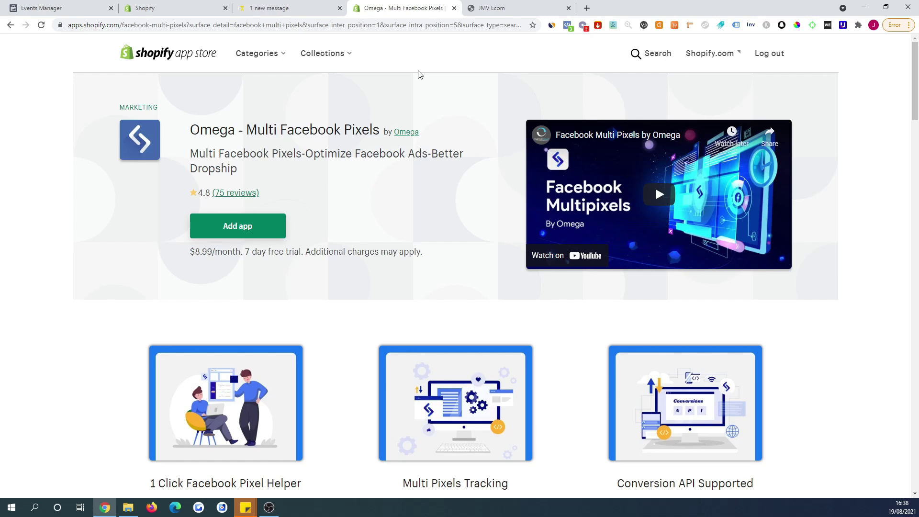
drag(236, 252, 299, 247)
click(307, 252)
scroll(414, 210, down, 1)
scroll(402, 196, down, 2)
scroll(398, 172, down, 3)
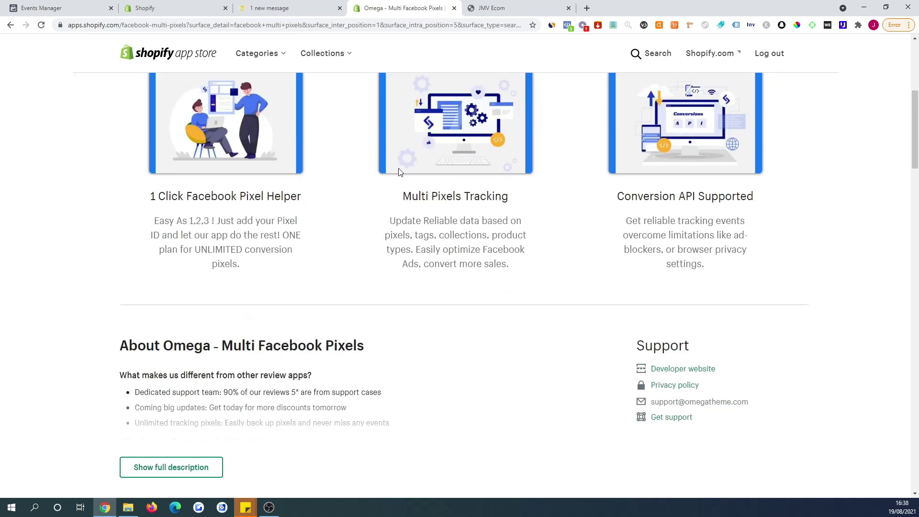
scroll(400, 171, up, 4)
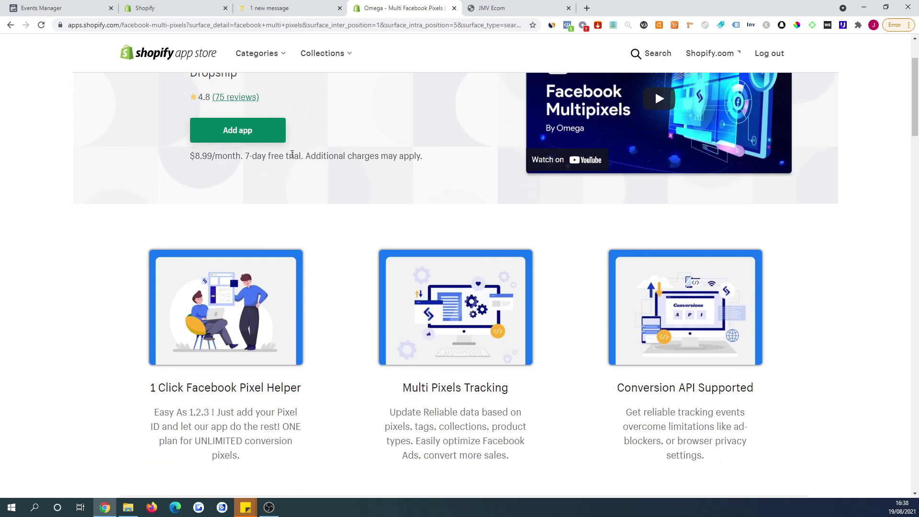
scroll(359, 159, up, 2)
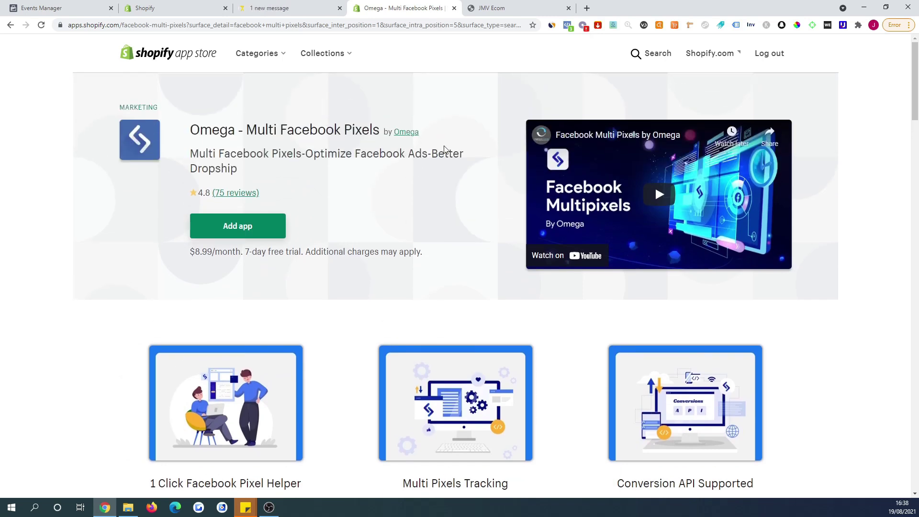